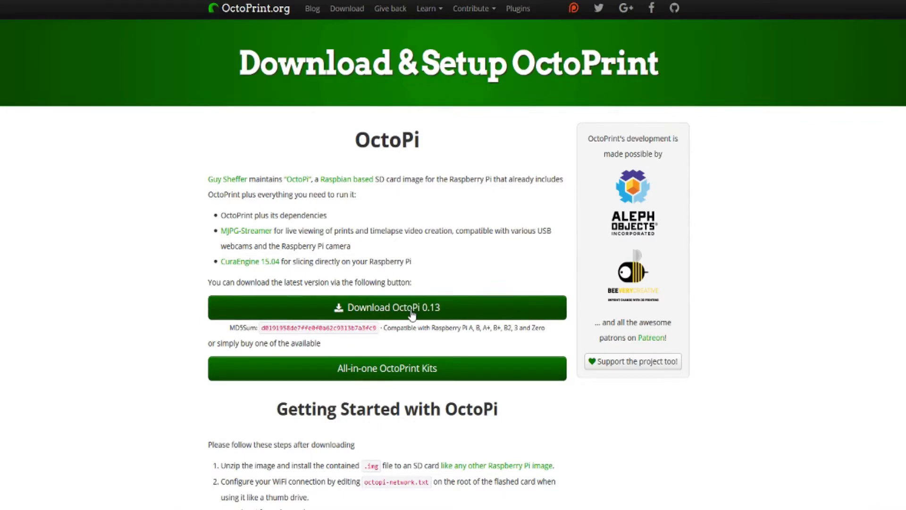
- Save octopi-jessie-lite-0.13.0.zip to disk and drop it into Etcher as the image
left_click(412, 309)
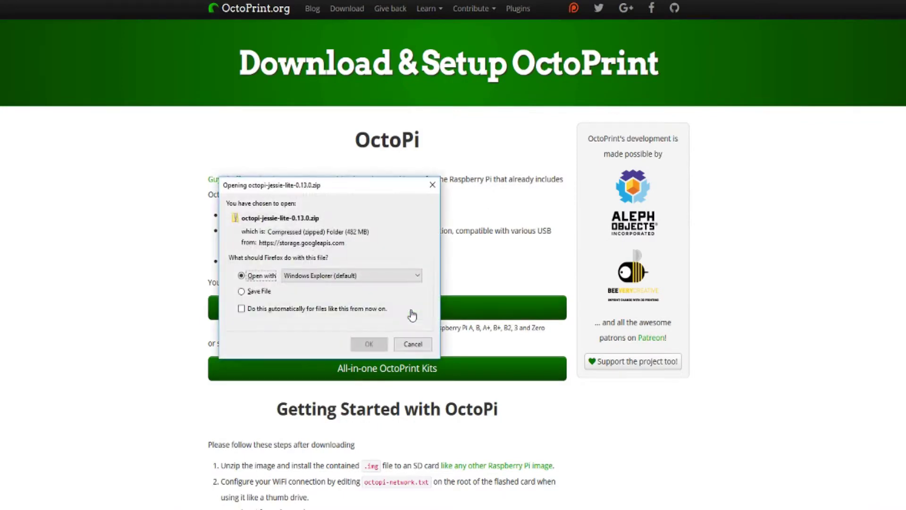
left_click(260, 292)
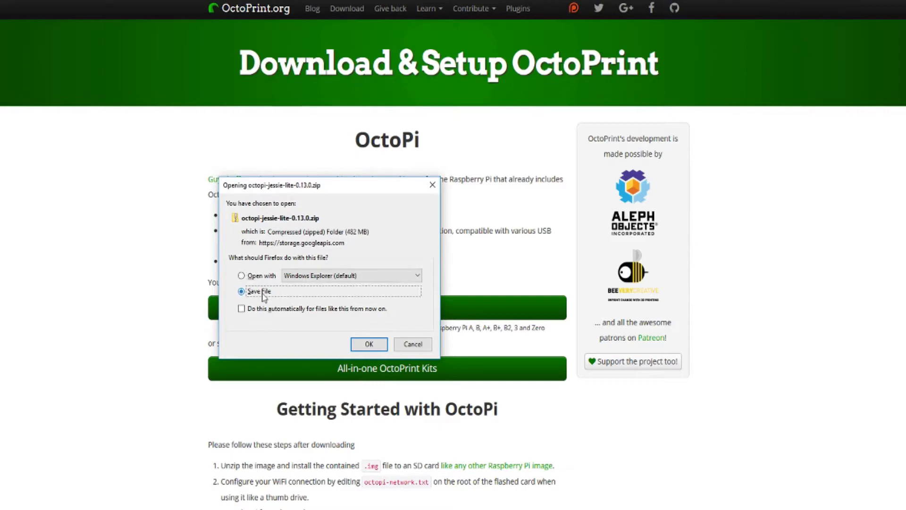
left_click(368, 344)
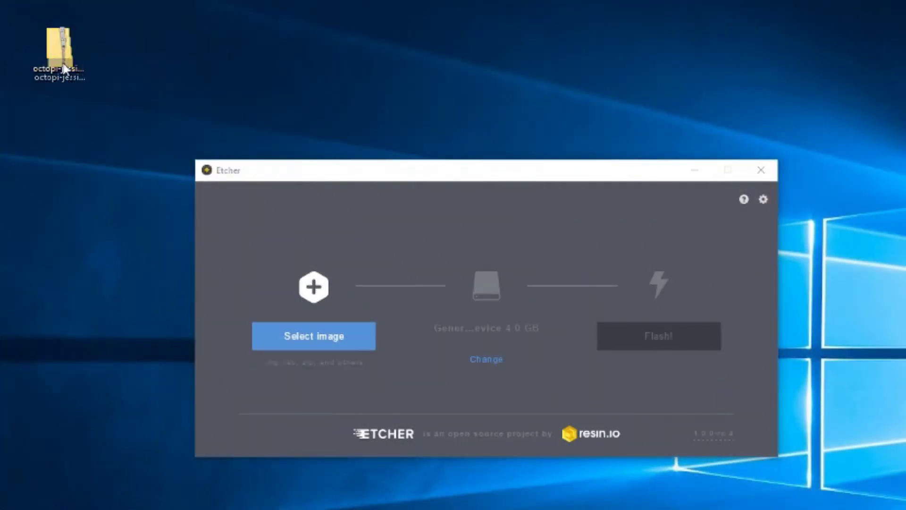
left_click_drag(58, 45, 312, 338)
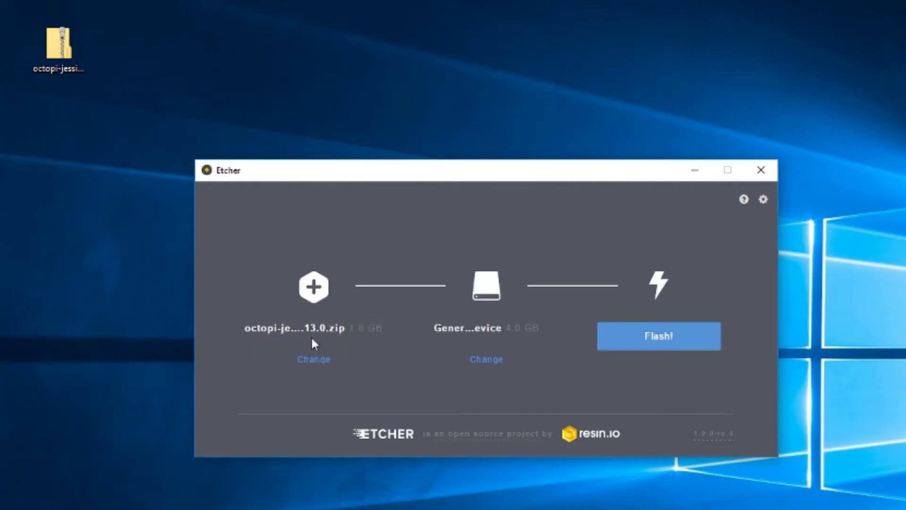
- Flash the OctoPi image to the 4.0 GB card, then open octopi-network.txt from boot (F:) in WordPad
left_click(653, 348)
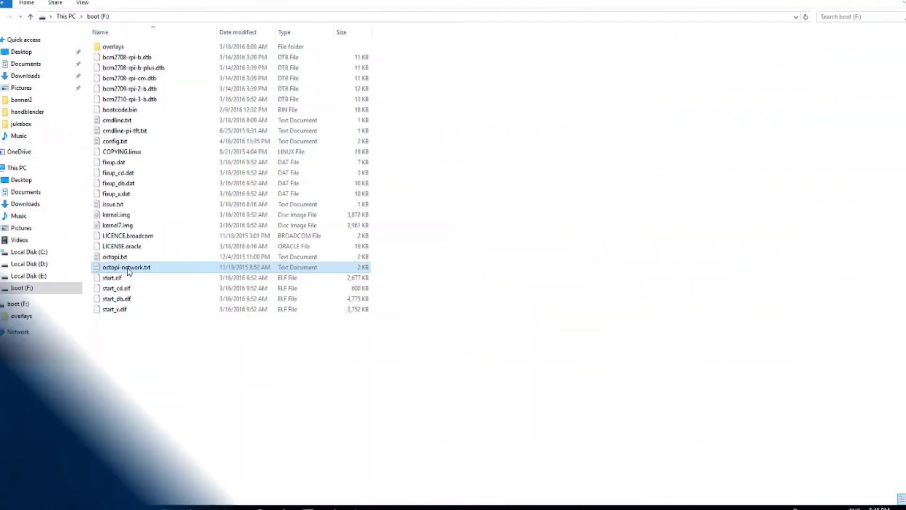
right_click(128, 270)
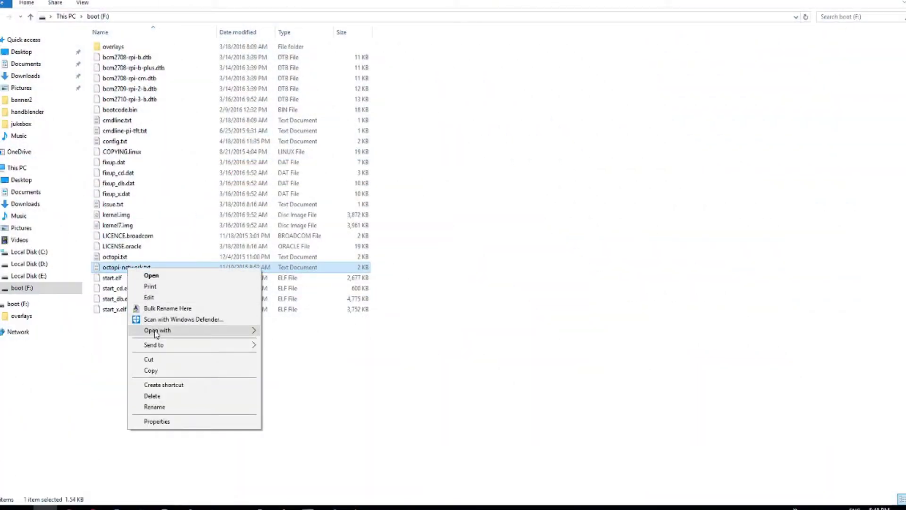
mouse_move(250, 330)
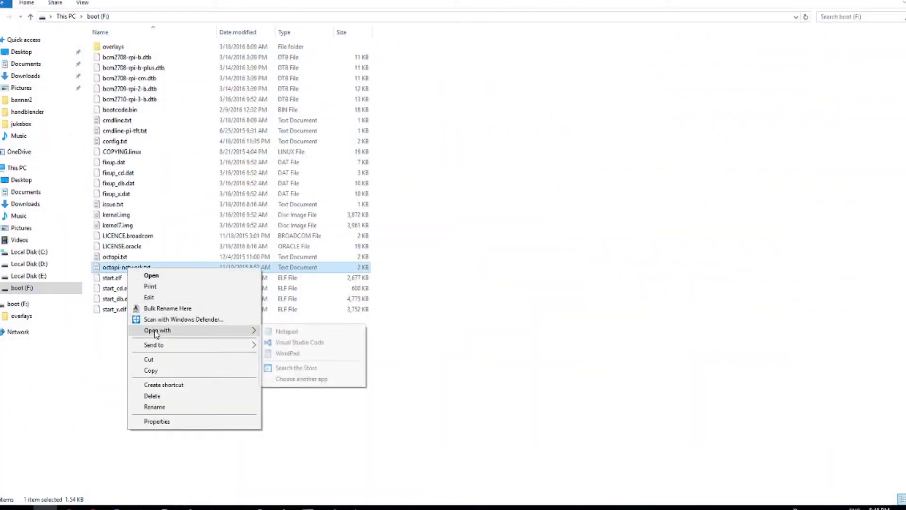
left_click(287, 353)
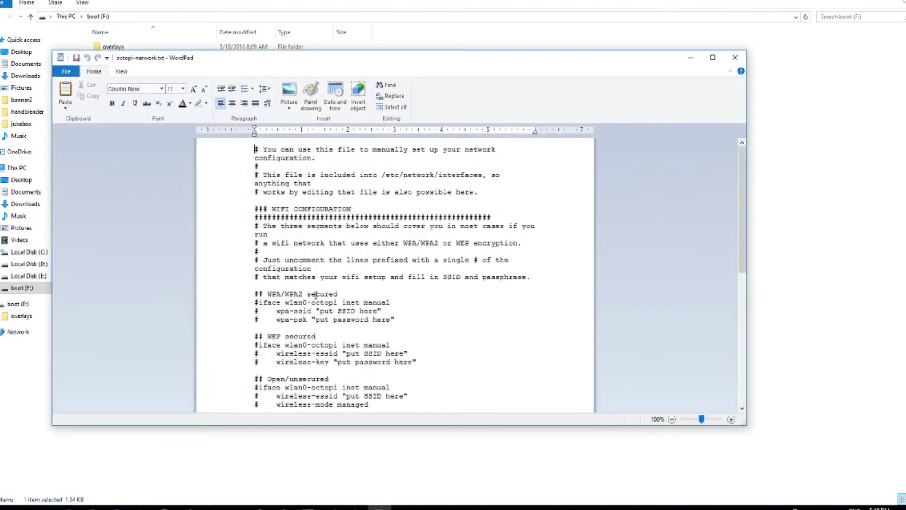
- Uncomment the WPA/WPA2 iface, wpa-ssid and wpa-psk lines in octopi-network.txt
scroll(316, 294, "down", 3)
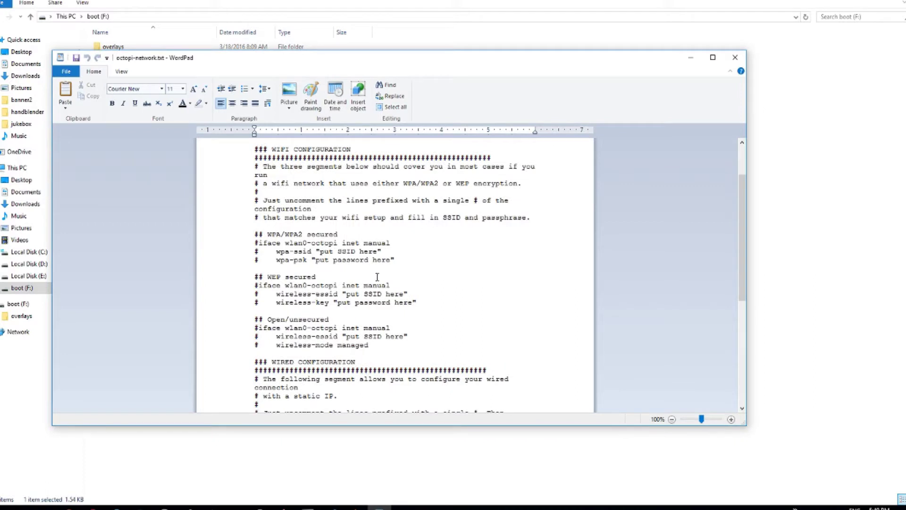
key("Delete")
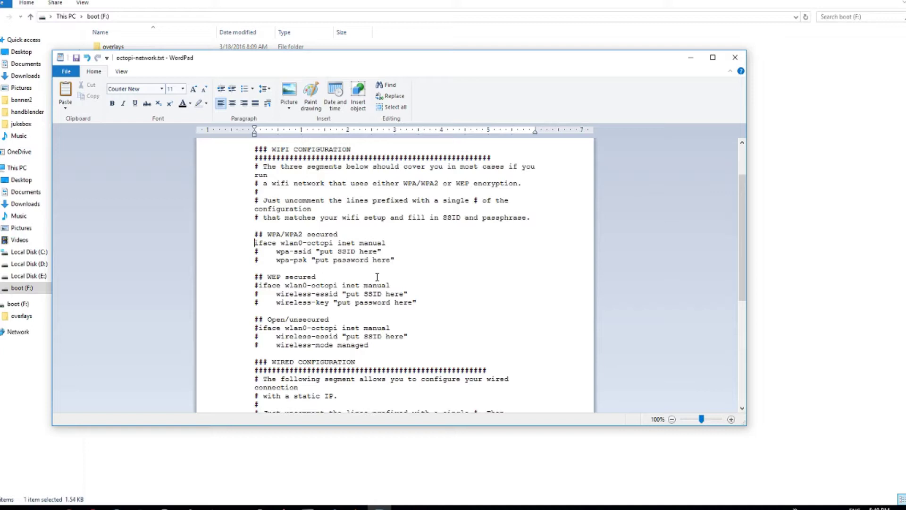
key("Delete")
key("Down")
key("Delete")
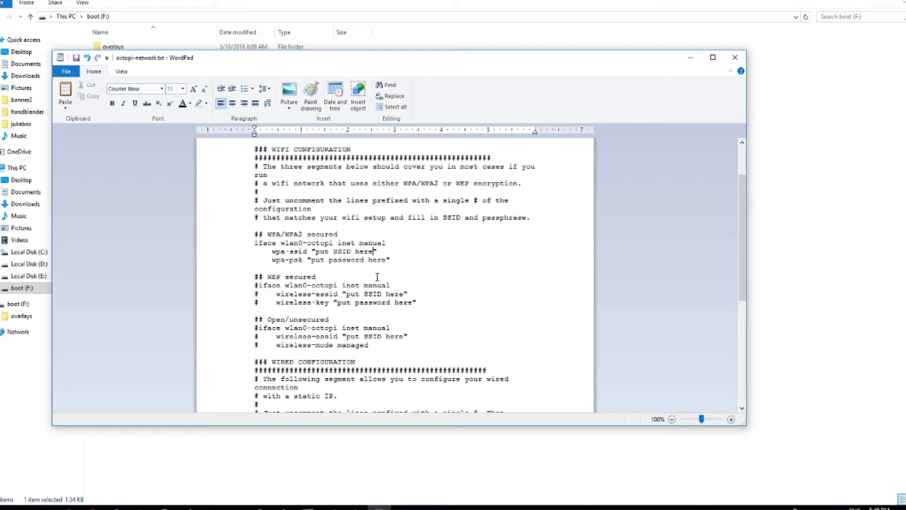
- Replace the SSID and password placeholders with the WiFi network's name and password, and save the file
key("shift+Left")
key("shift+Left")
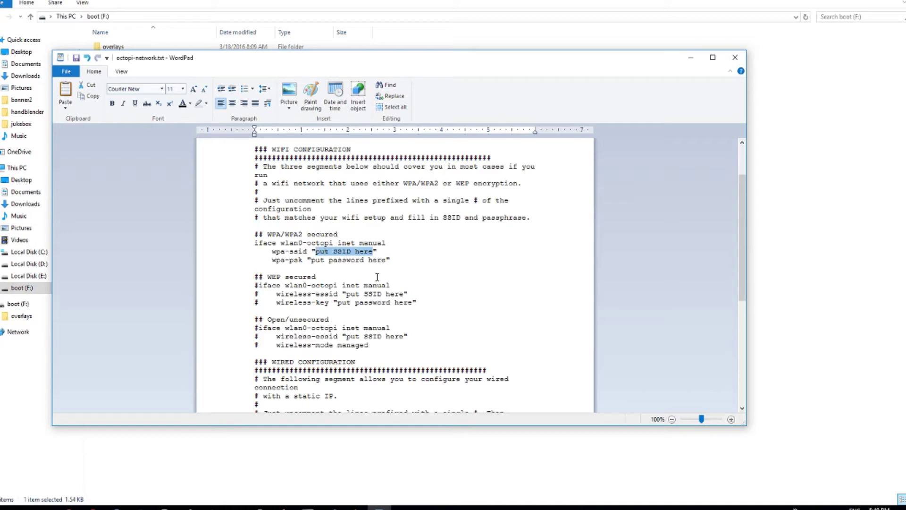
type("yourssid")
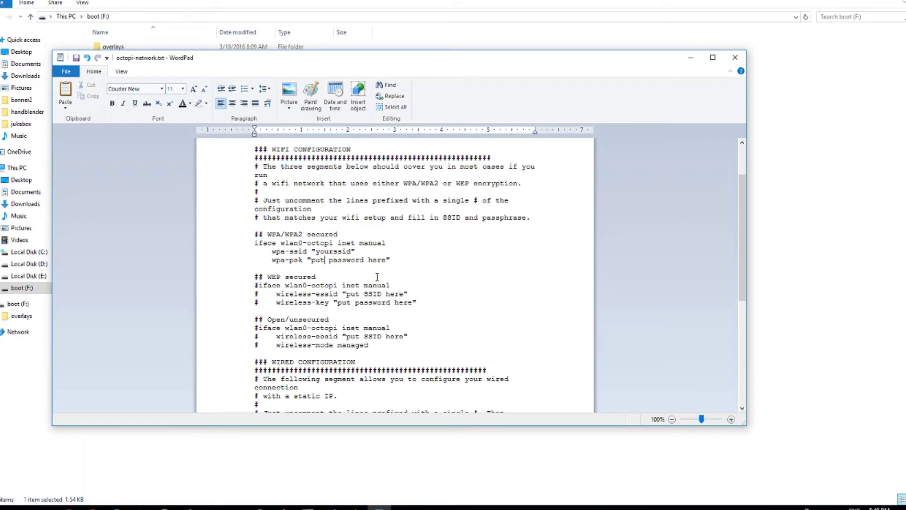
key("shift+End")
key("shift+Left")
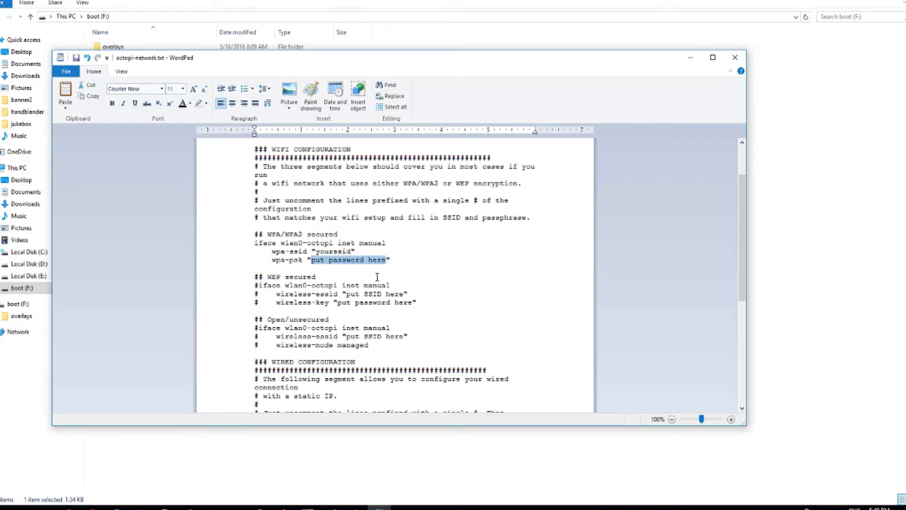
type("yourpass")
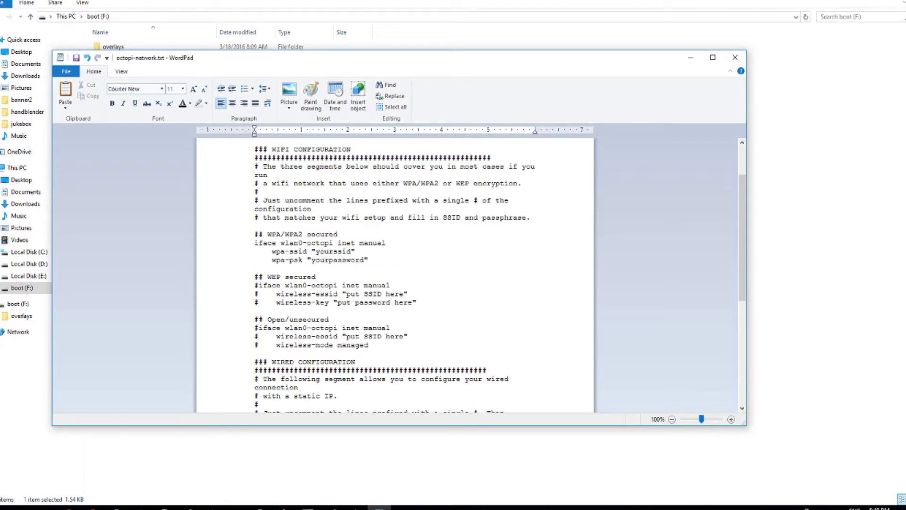
left_click(66, 71)
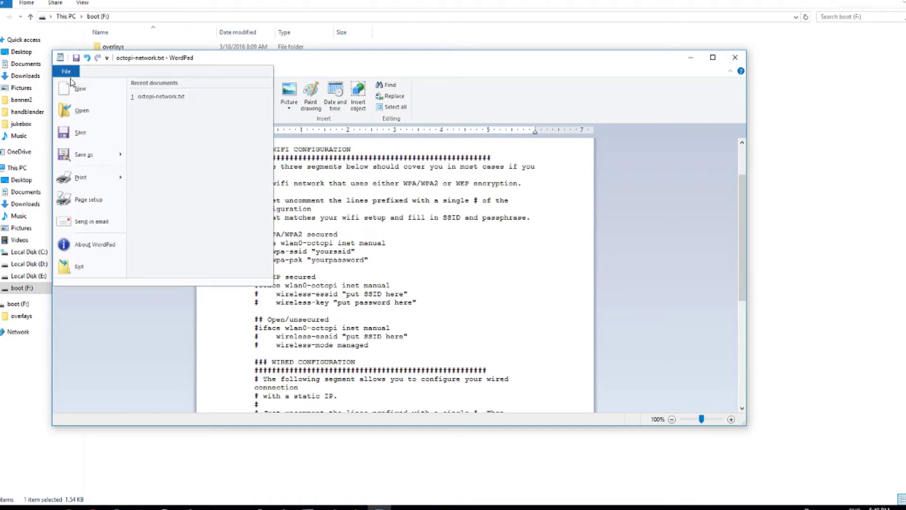
left_click(85, 132)
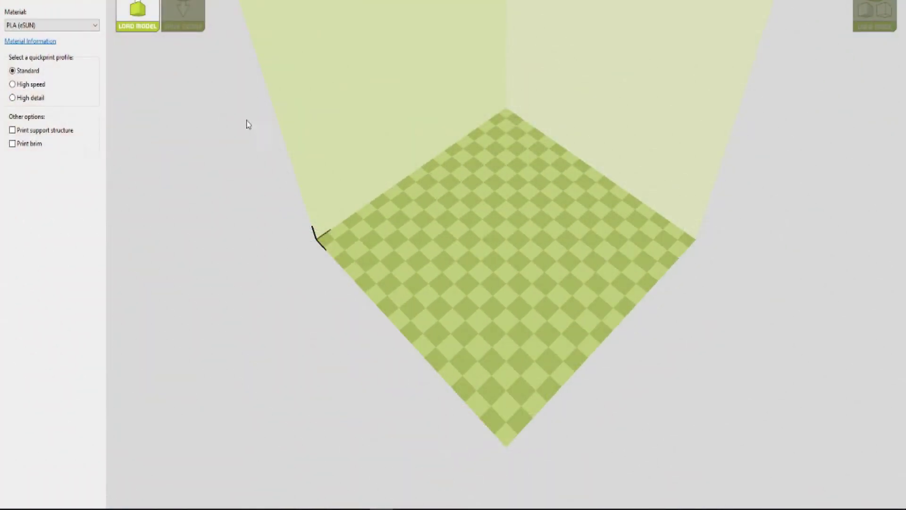
- Load BatteryHopper.stl onto the Cura build plate and save the sliced result as BatteryHopper.gcode
left_click(141, 27)
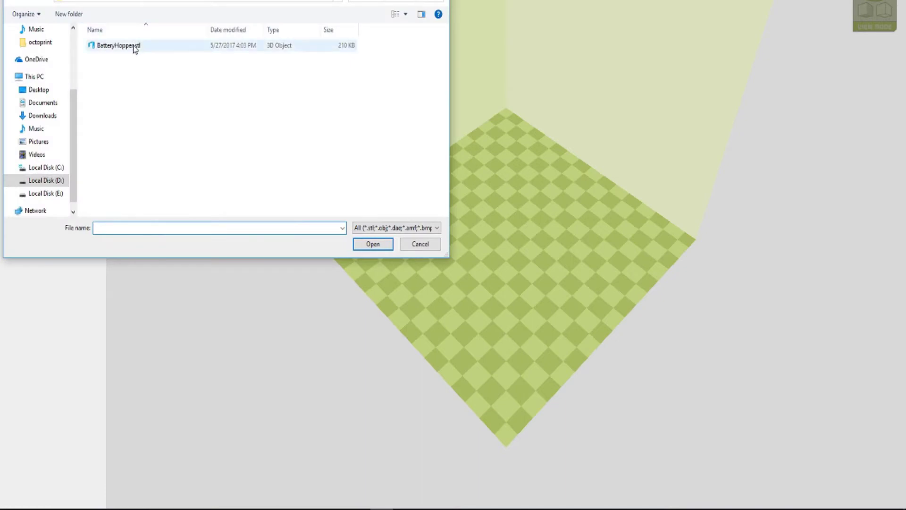
left_click(371, 242)
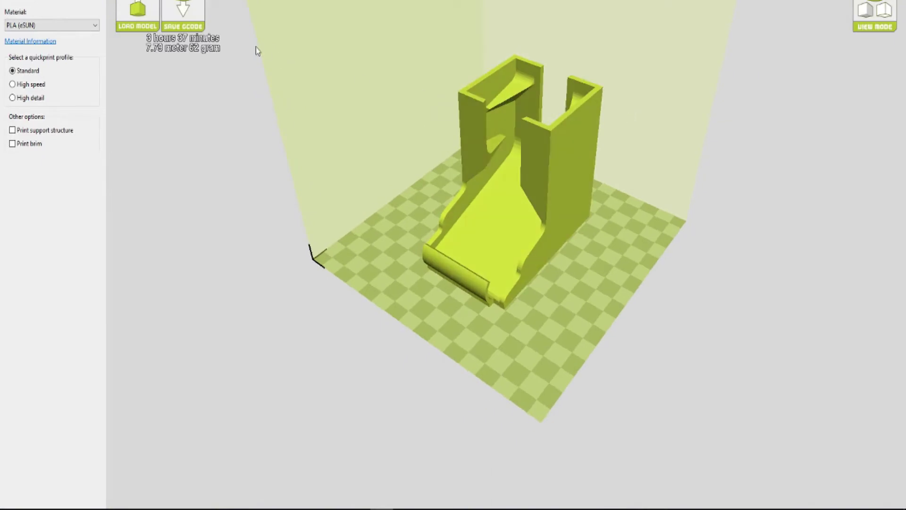
left_click(195, 18)
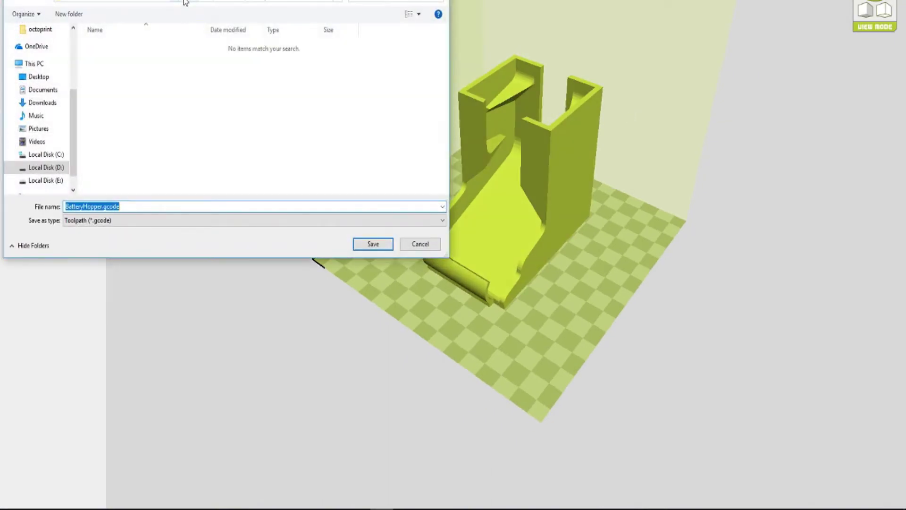
left_click(374, 244)
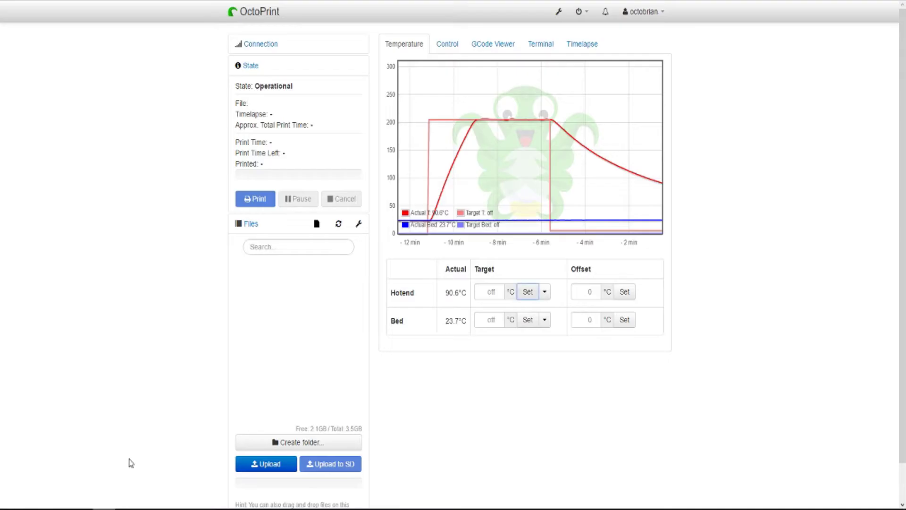
- Upload BatteryHopper.gcode from the Compact_Tabletop_Battery_Holder folder, load it and start printing
left_click(262, 466)
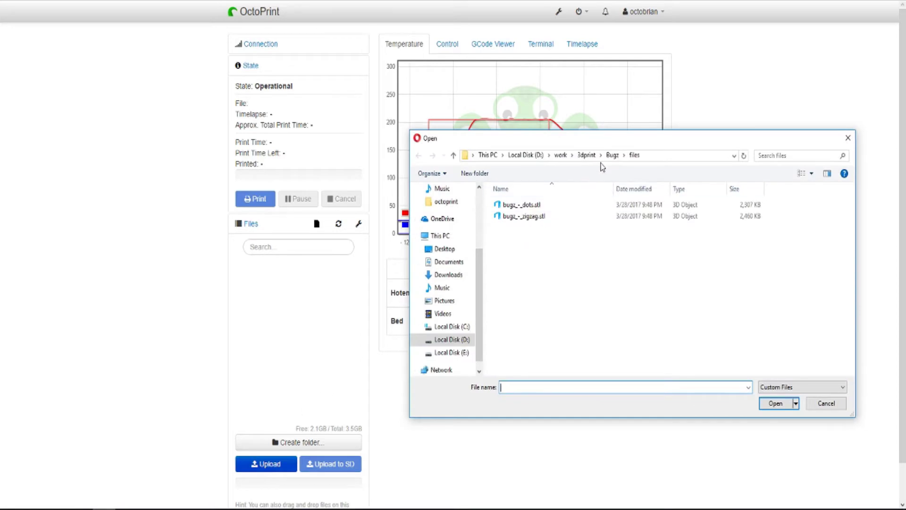
left_click(587, 156)
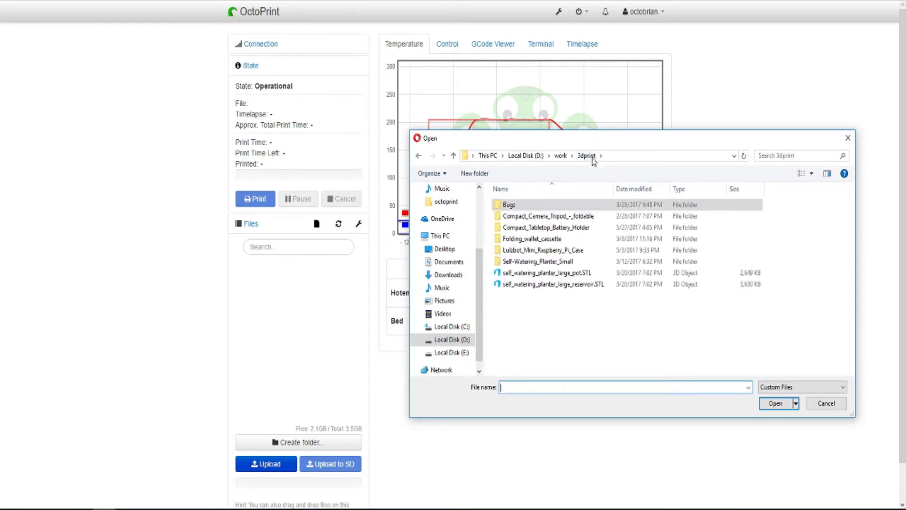
double_click(529, 229)
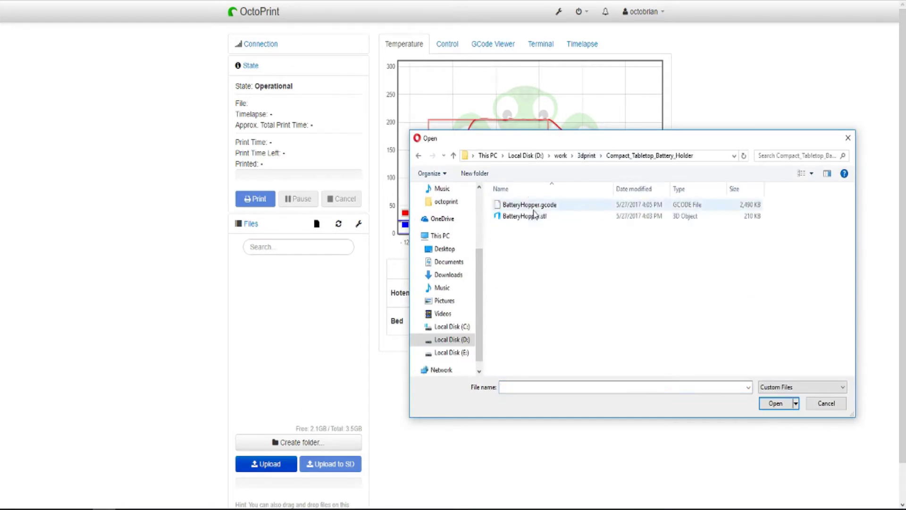
left_click(774, 403)
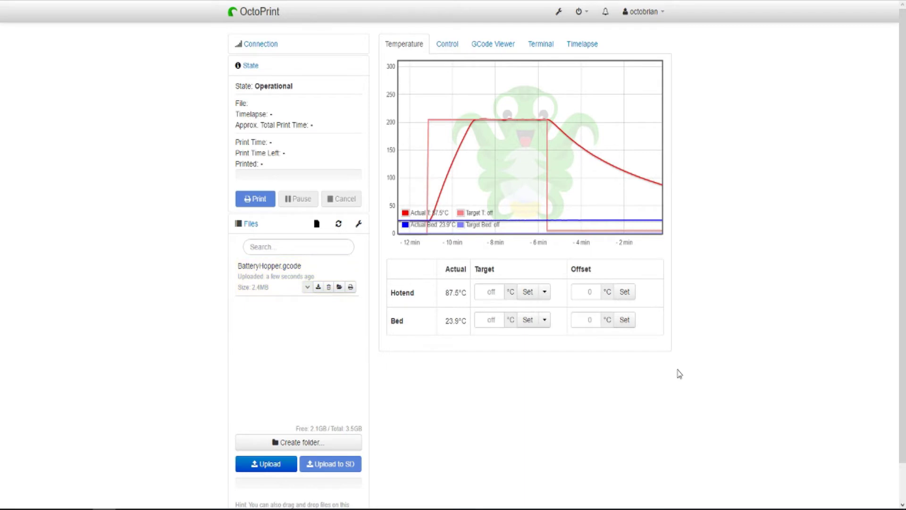
left_click(252, 268)
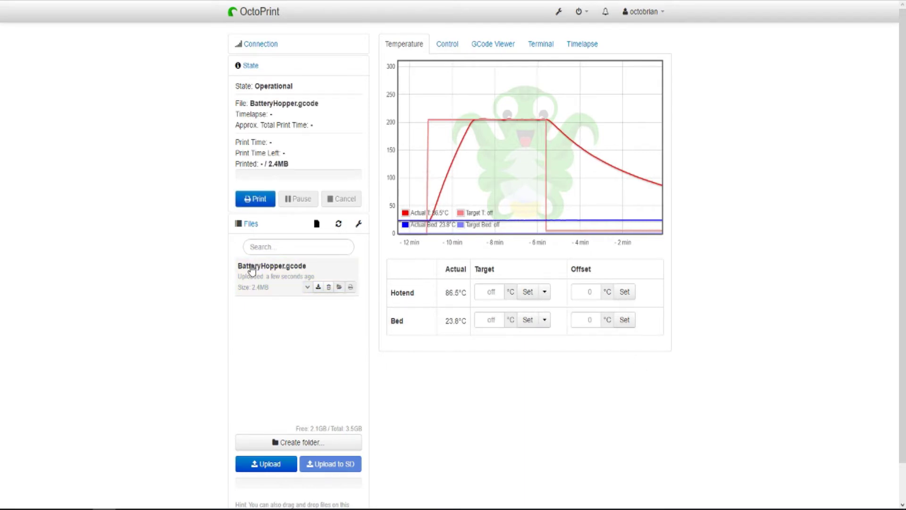
left_click(256, 200)
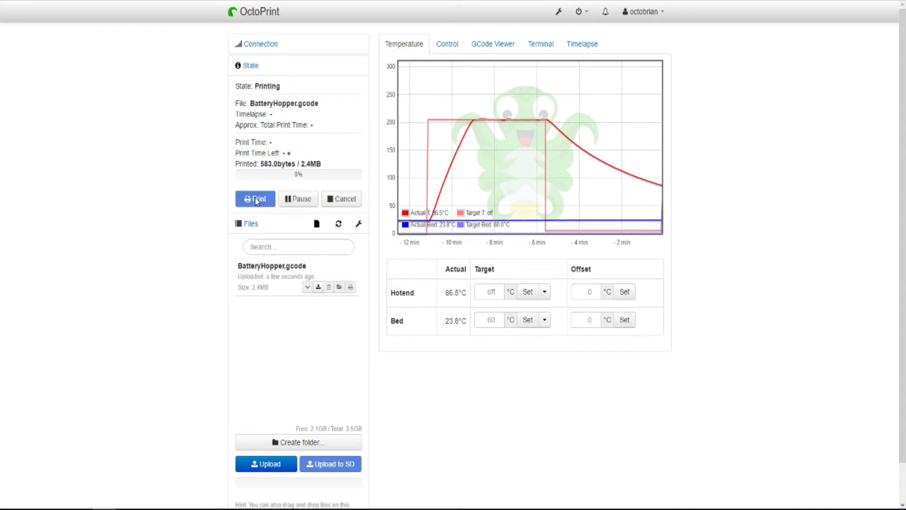